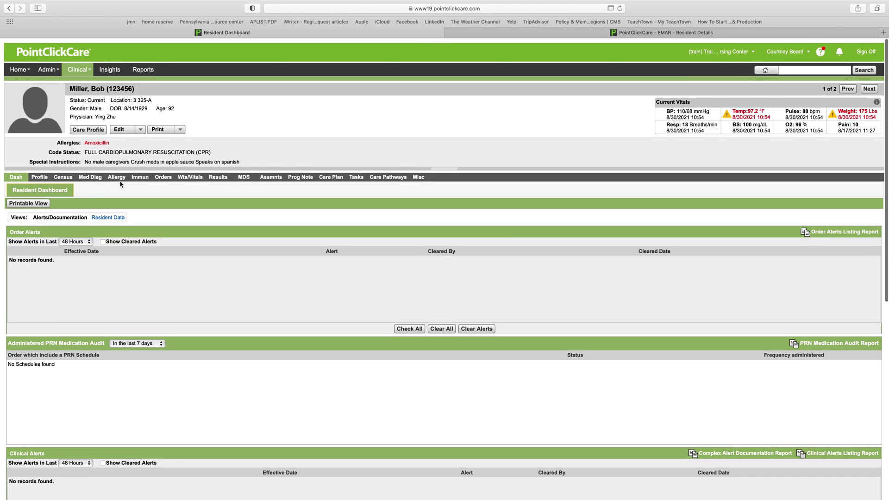
Step: Start a blank new progress note from the resident's Prog Note list
left_click(301, 177)
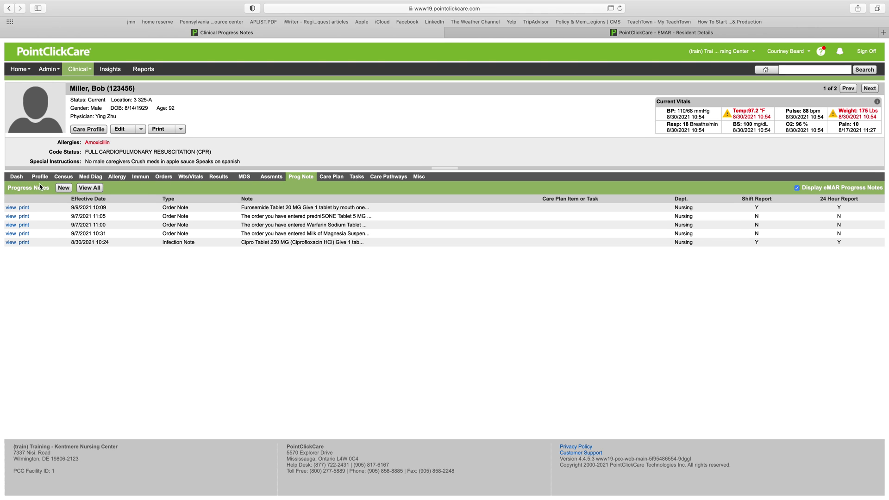
left_click(64, 188)
left_click(331, 68)
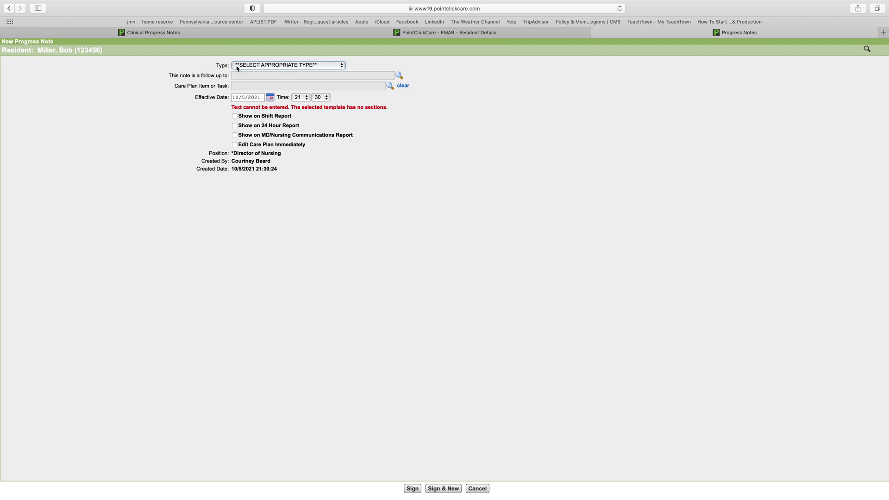
Step: Set the note type to Behavior Note and check its effective date
left_click(343, 66)
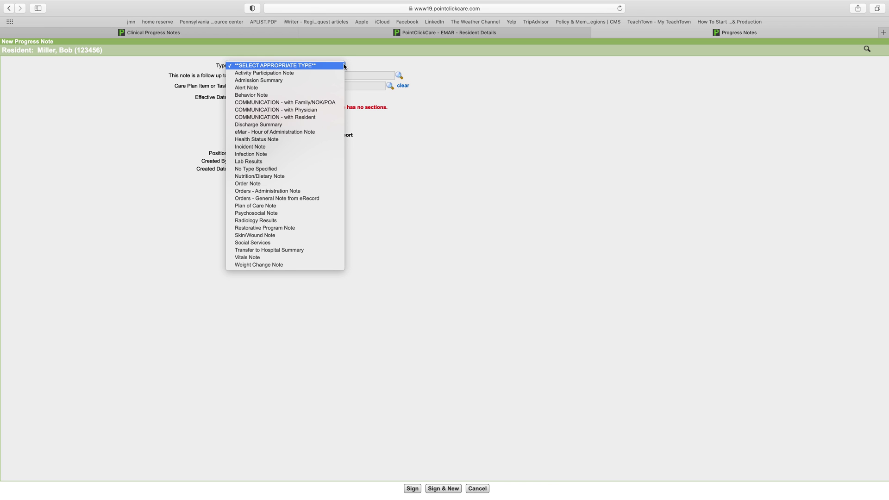
left_click(267, 98)
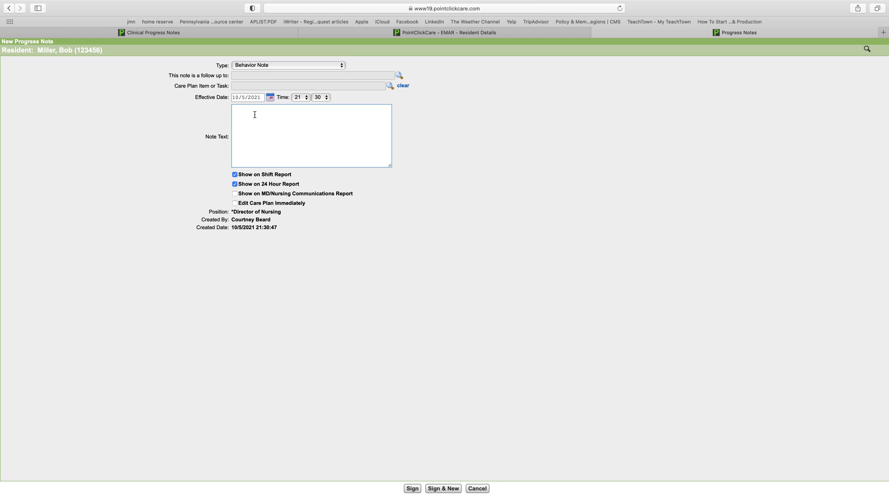
left_click(235, 98)
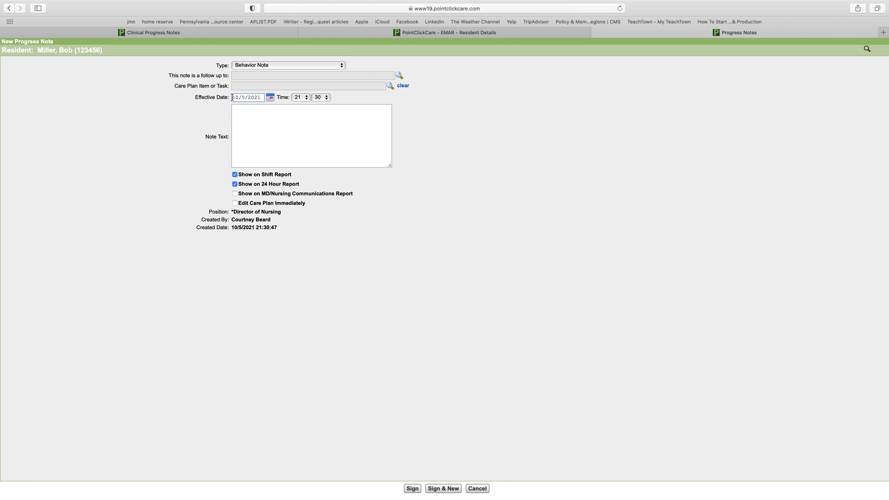
left_click(264, 101)
Step: Write the note text 'hgagfwegfqwhe khbjkhdfb jkhkebf jqwehbf'
left_click(241, 133)
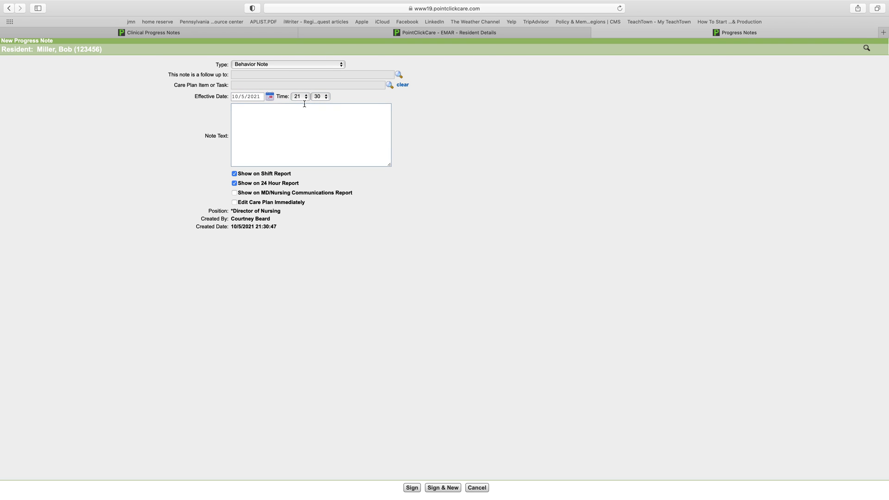
left_click(261, 136)
type("hgagfwegfqwhe khbjkhdfb jkhkebf jqwehbf")
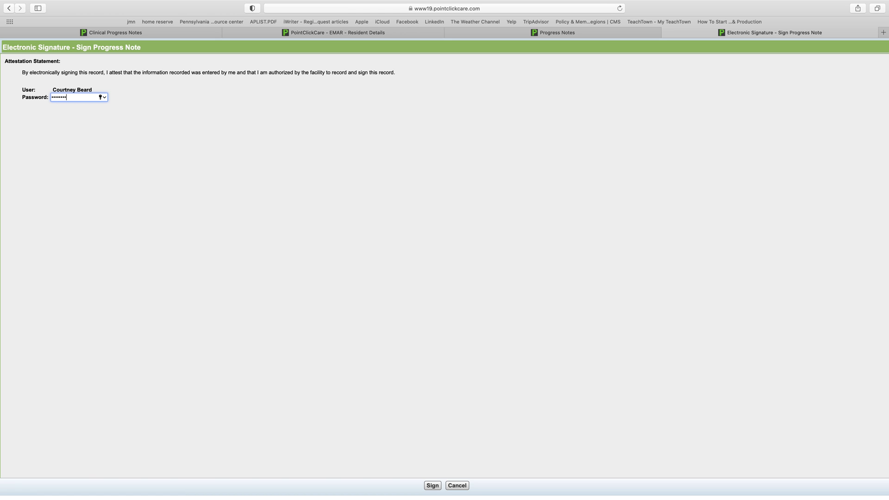
Step: Sign the Behavior Note, then view all progress notes with full text
key("Return")
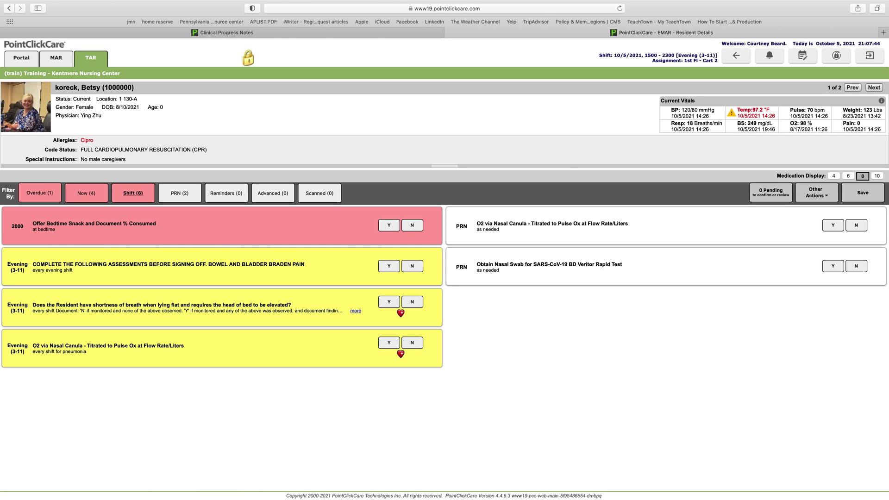
left_click(365, 33)
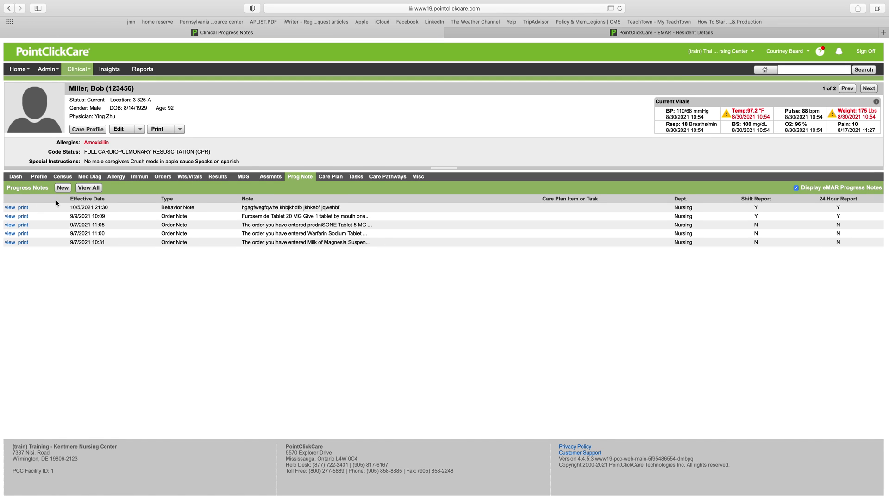
left_click(84, 188)
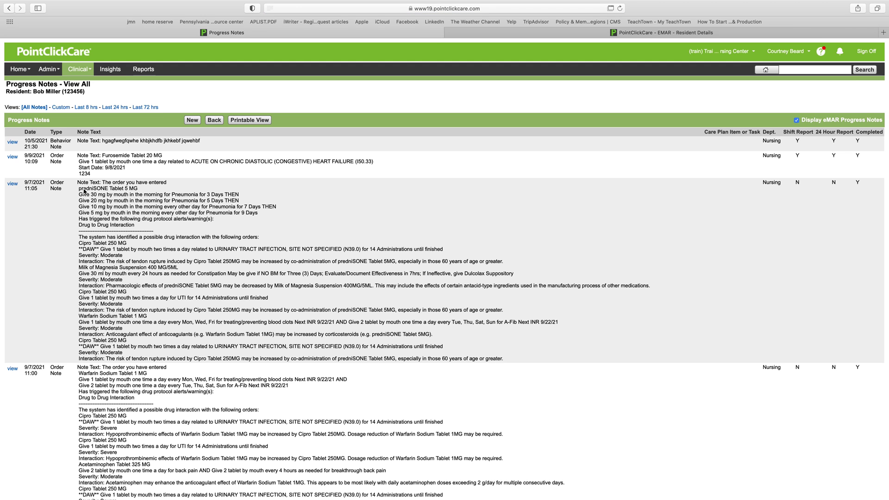
Step: Filter the notes to the last 24 hours, then to the last 72 hours
scroll(25, 113, "down", 1)
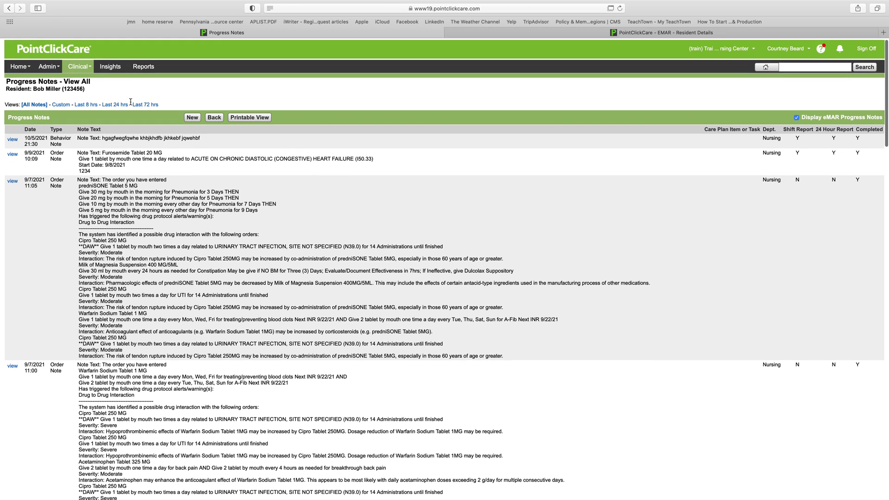
scroll(129, 105, "down", 1)
left_click_drag(130, 105, 107, 102)
left_click(111, 101)
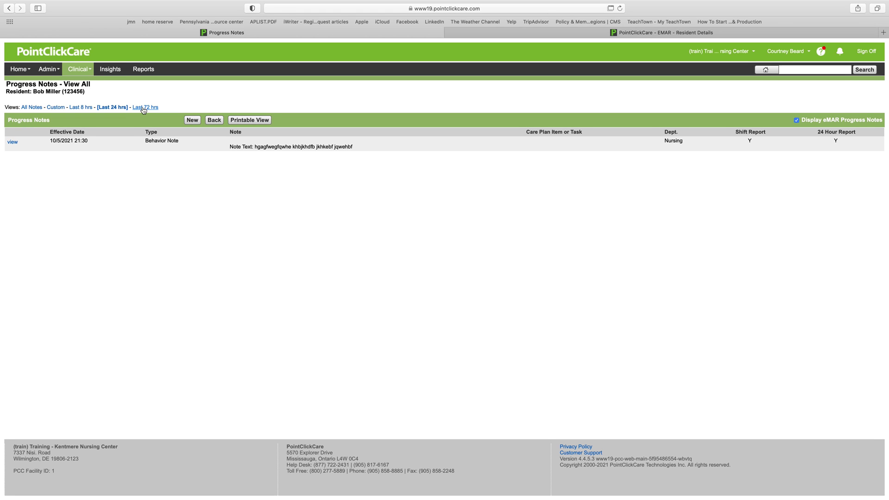
left_click(143, 108)
left_click(248, 122)
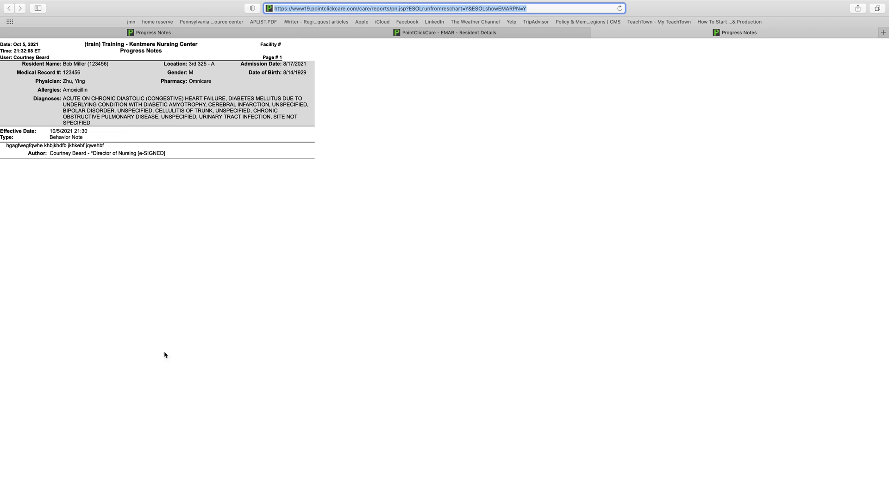
mouse_move(153, 4)
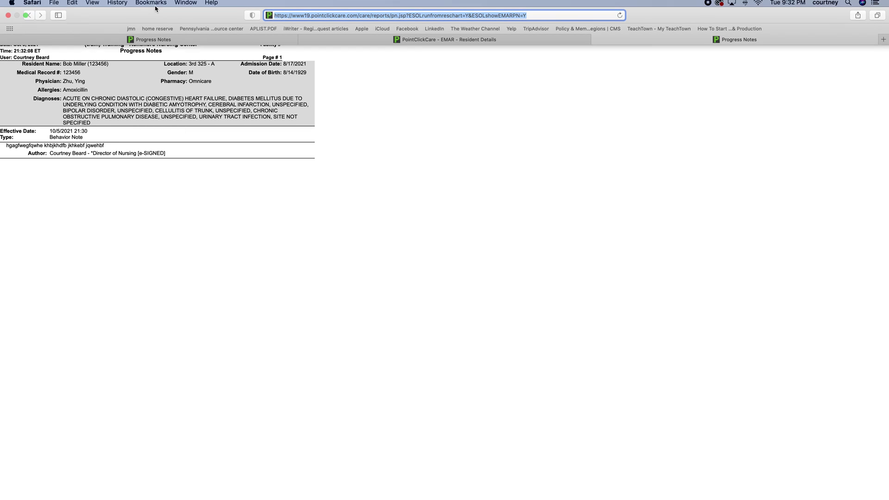
left_click(55, 5)
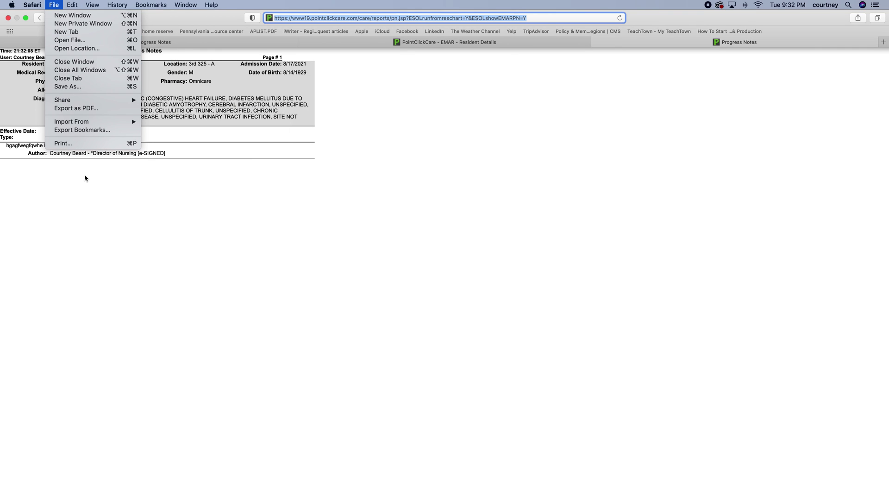
left_click(419, 385)
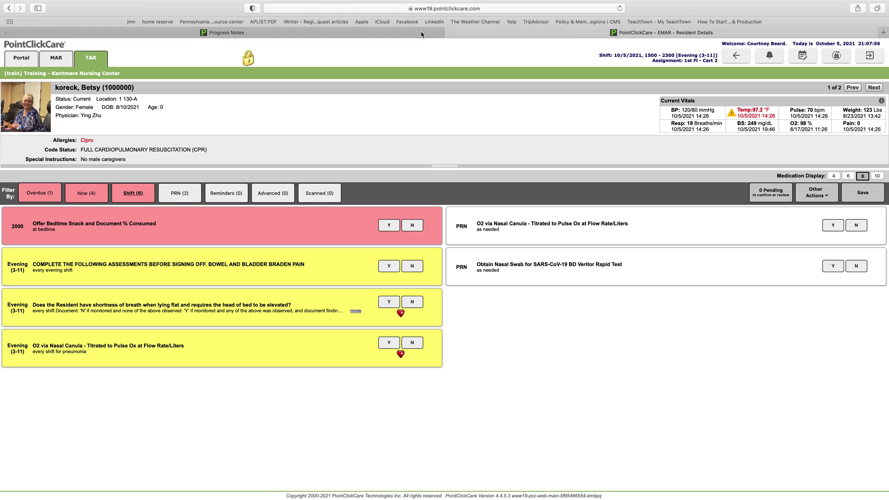
left_click(414, 32)
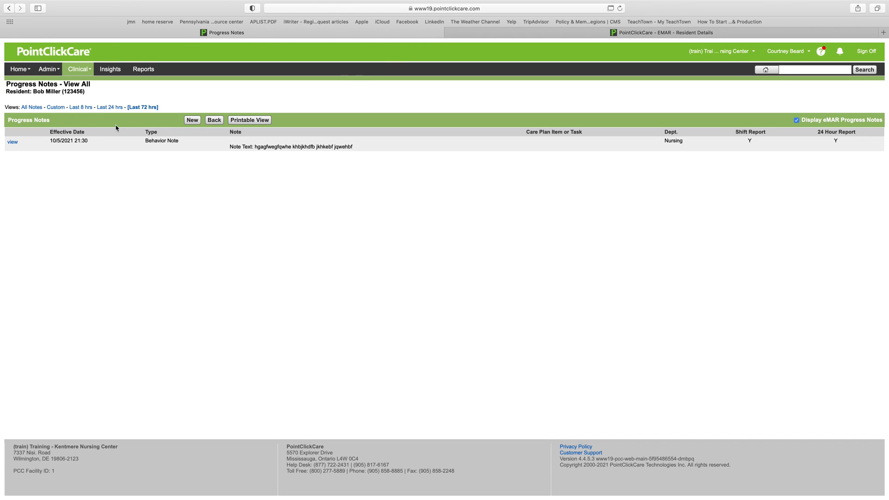
Step: Save a custom filter for Behavior Notes dated 10/4/2021–10/5/2021 and return to the list
left_click(54, 109)
left_click(360, 53)
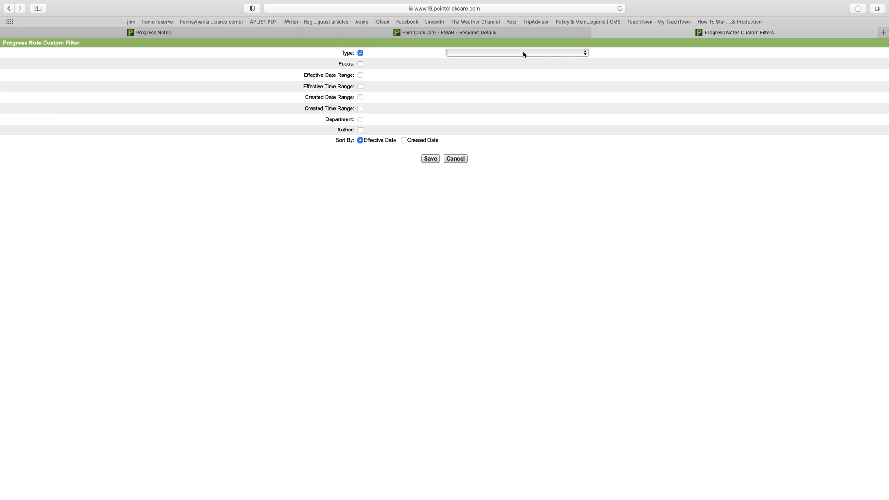
left_click(586, 54)
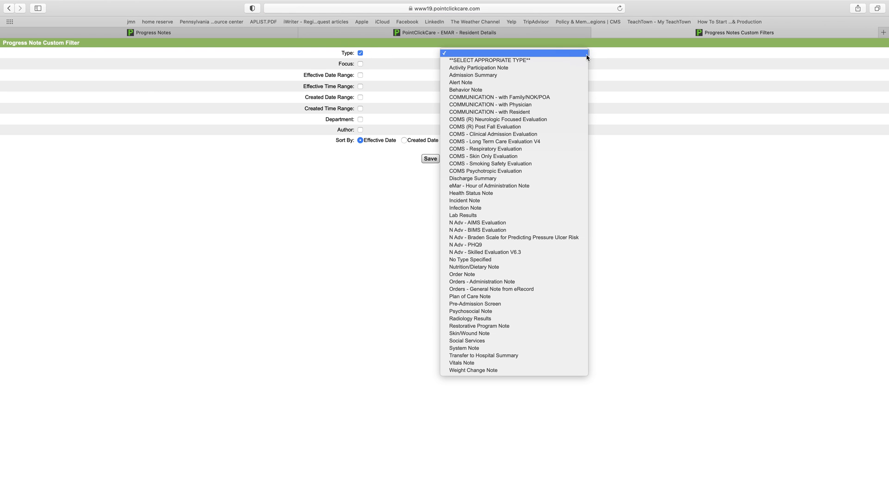
left_click(474, 93)
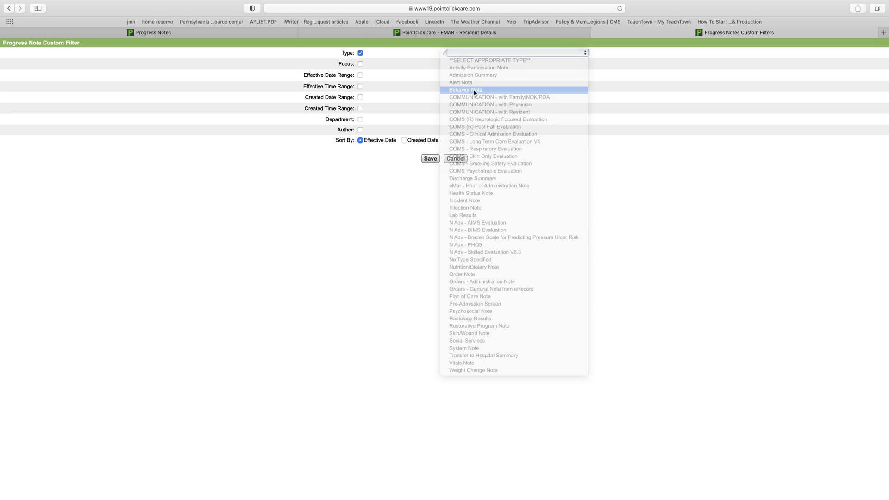
left_click(360, 75)
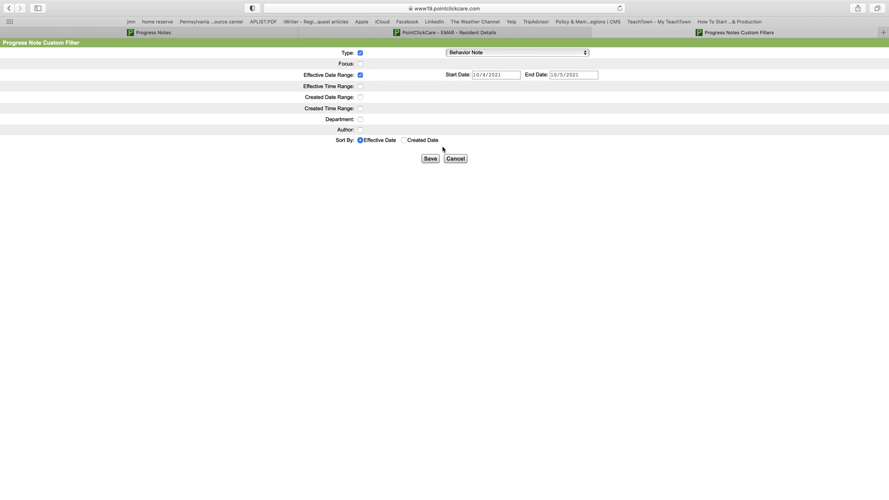
left_click(430, 159)
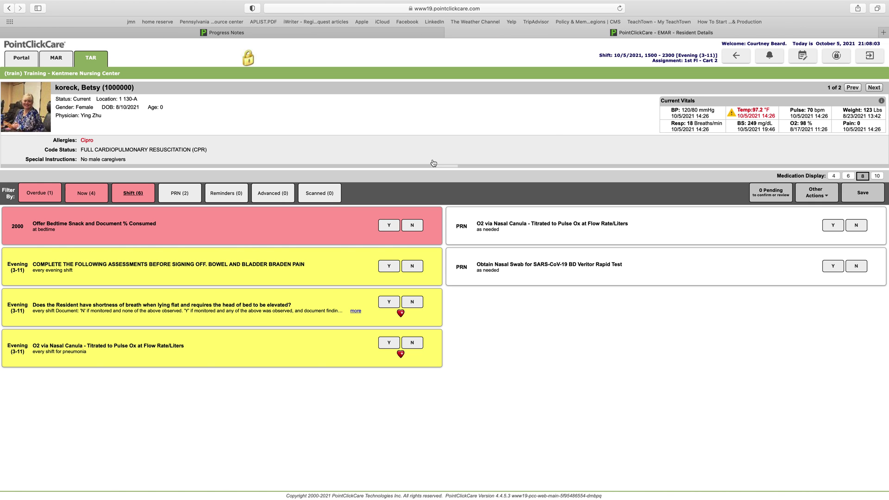
left_click(322, 34)
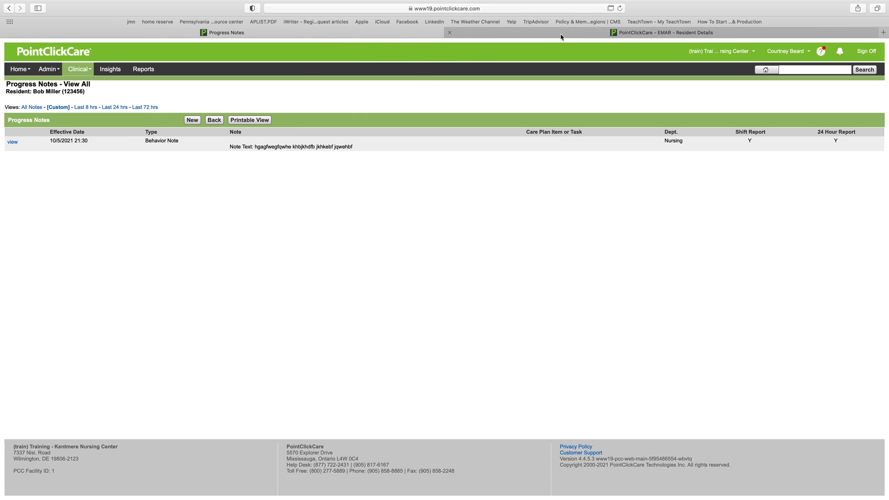
left_click(454, 37)
Step: Close the EMAR page and show all of the resident's progress notes
left_click(449, 33)
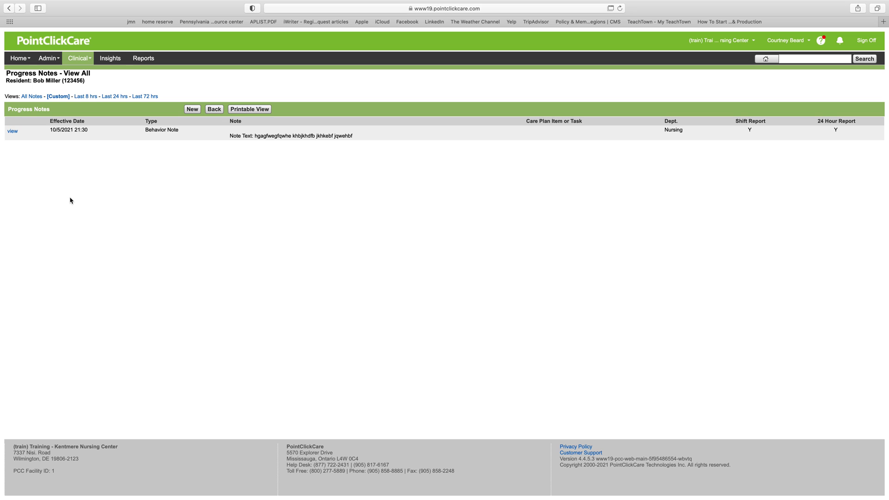
left_click(30, 97)
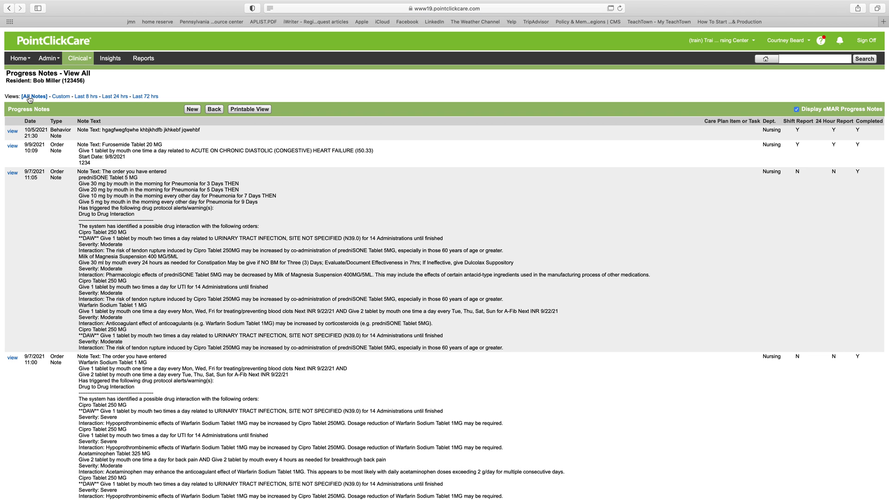
scroll(194, 99, "down", 1)
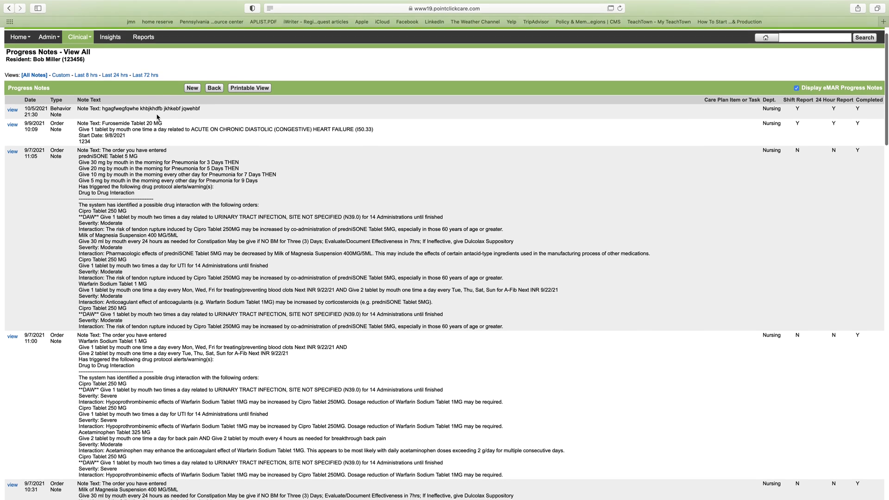
scroll(251, 85, "down", 1)
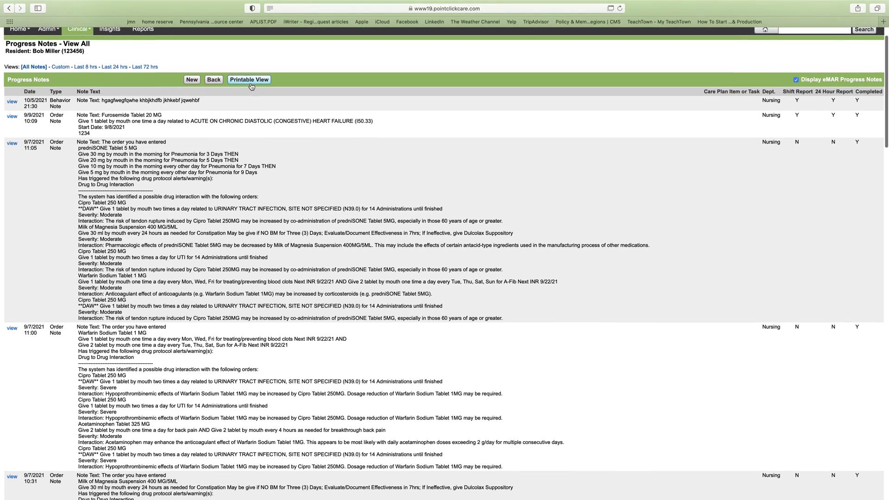
Step: Review the printable notes report, then limit the list to the last 72 hours
left_click(250, 79)
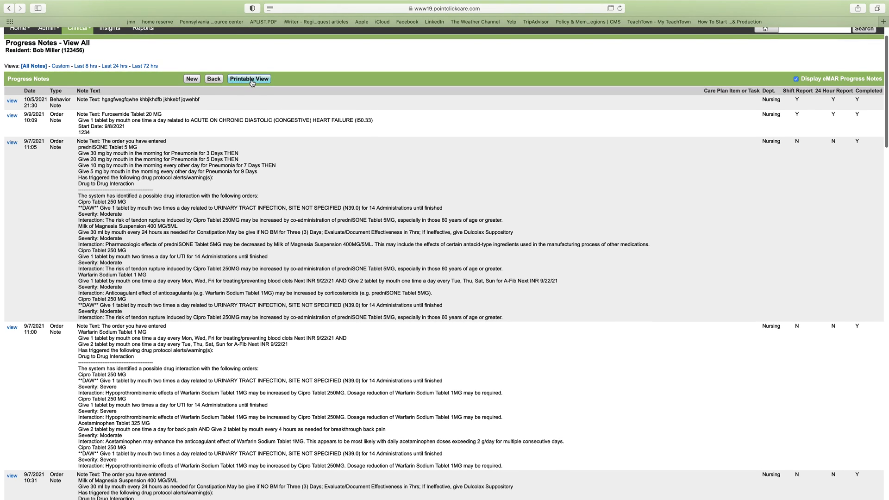
scroll(178, 92, "down", 20)
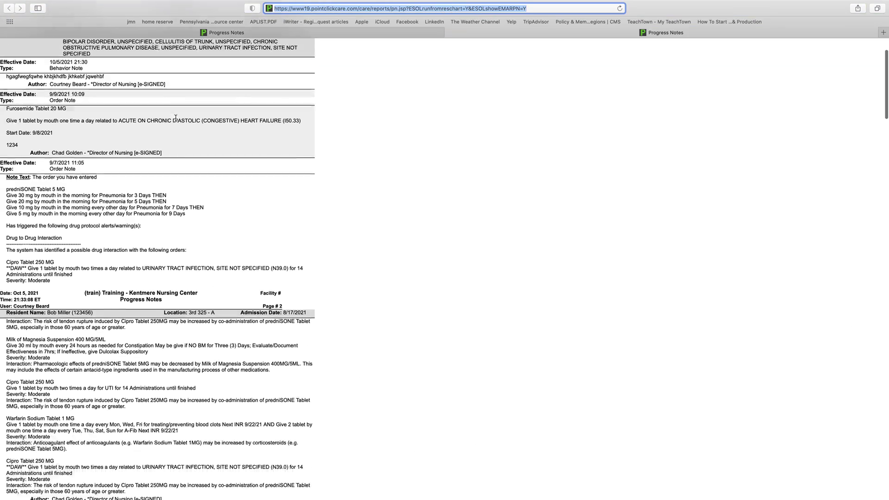
scroll(178, 127, "down", 20)
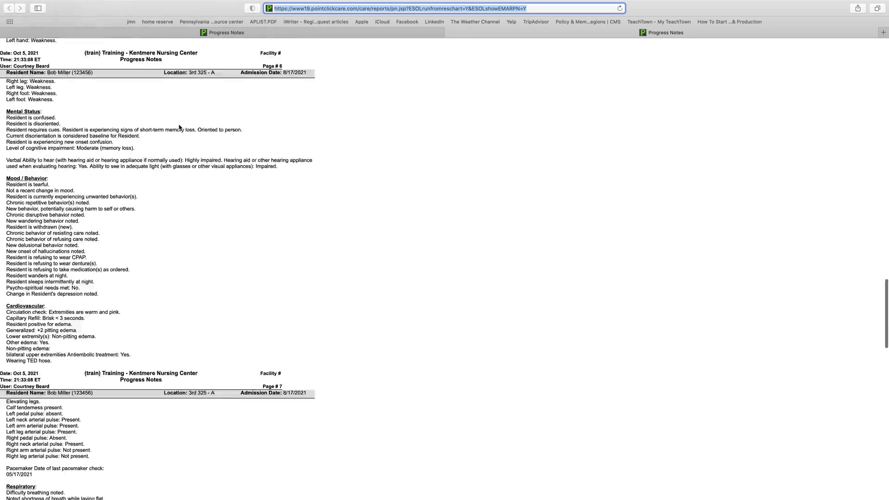
scroll(180, 131, "up", 20)
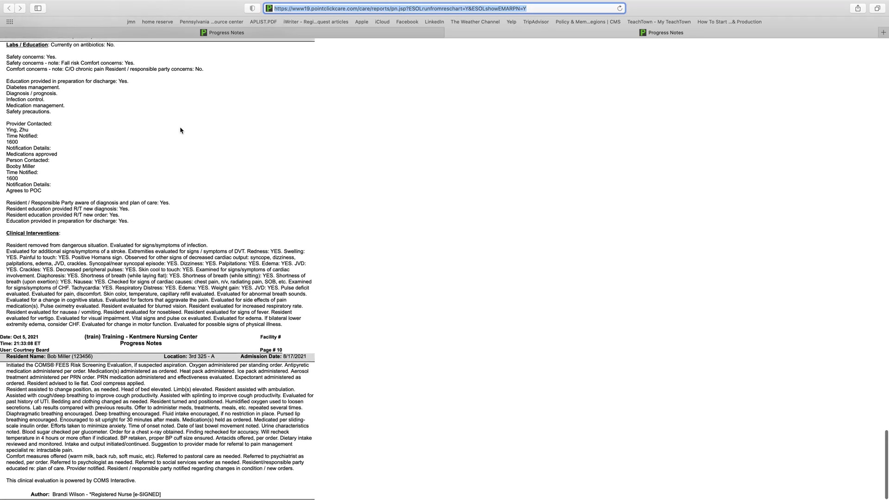
scroll(180, 133, "up", 15)
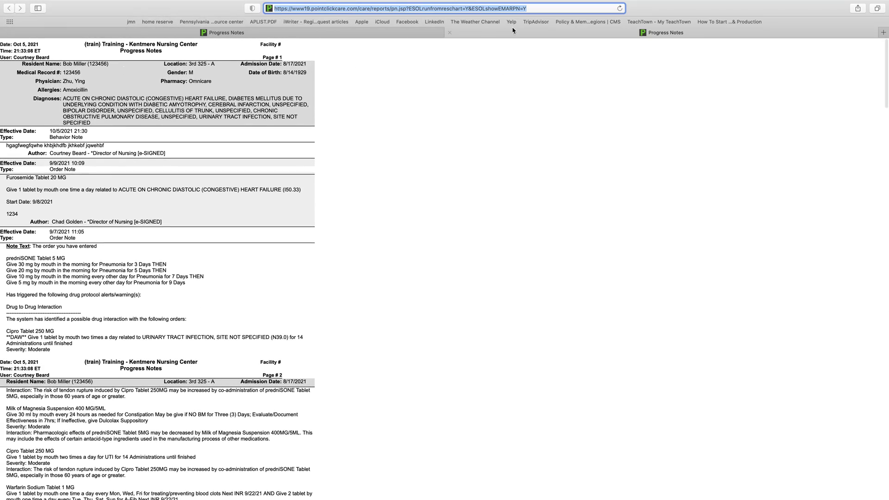
left_click(452, 33)
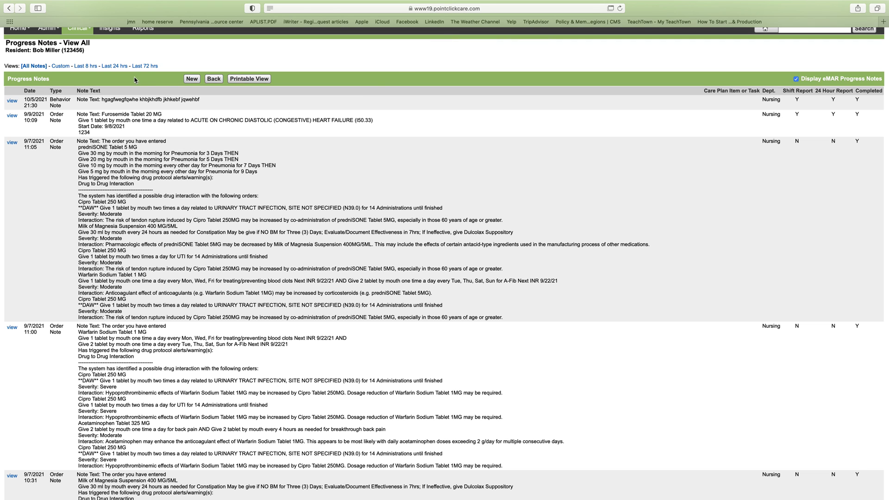
left_click(140, 66)
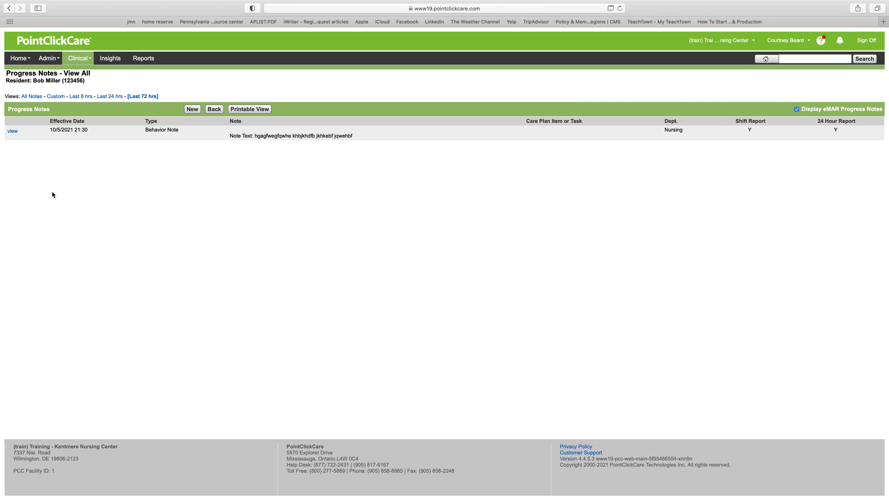